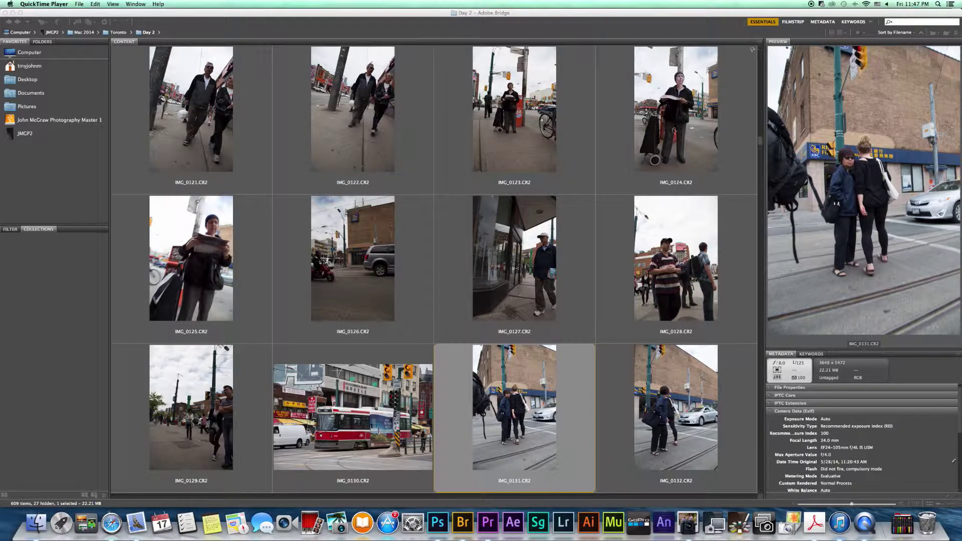
- Open IMG_0124.CR2 from Adobe Bridge in Camera Raw
{"action": "double_click", "coordinate": [675, 114]}
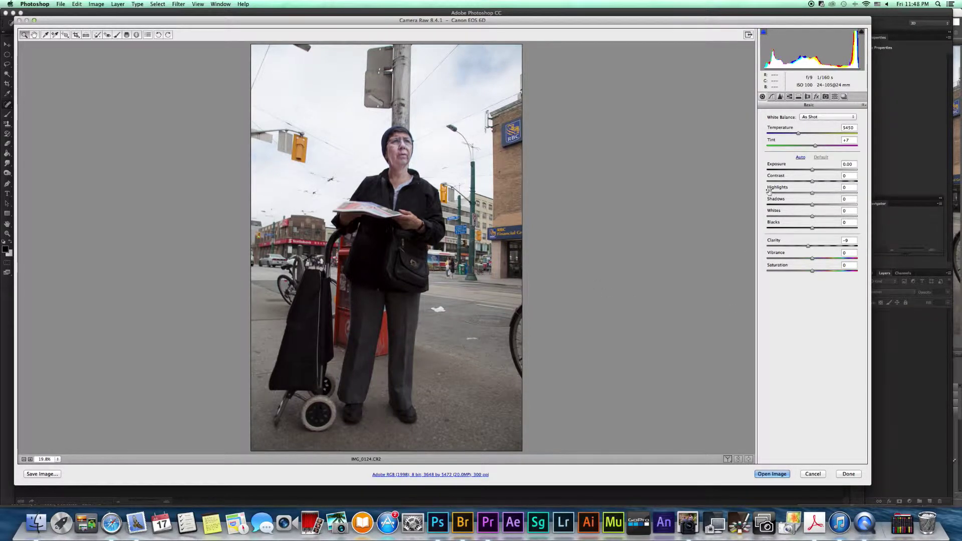
- Enable Convert to Grayscale in the HSL/Grayscale panel to make the photo black and white
{"action": "left_click", "coordinate": [788, 97]}
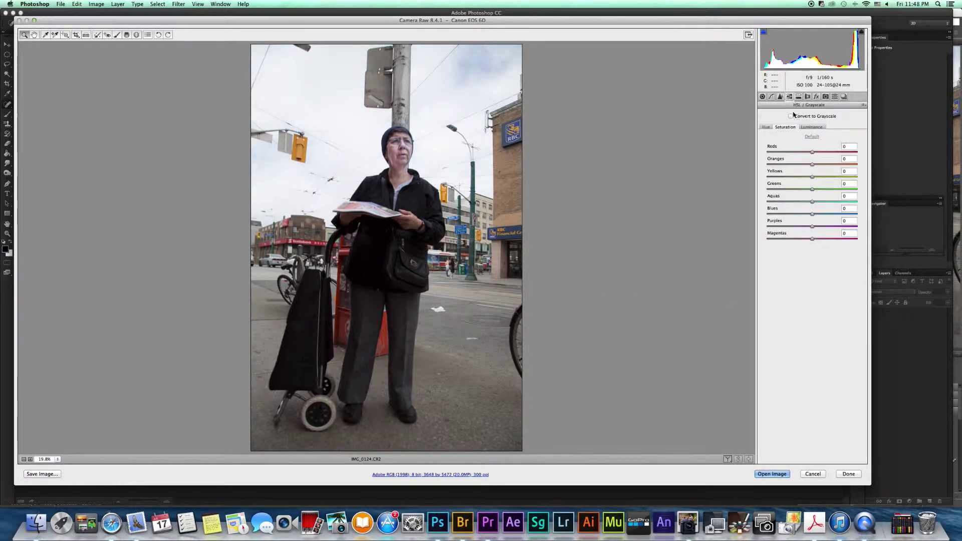
{"action": "left_click", "coordinate": [790, 116]}
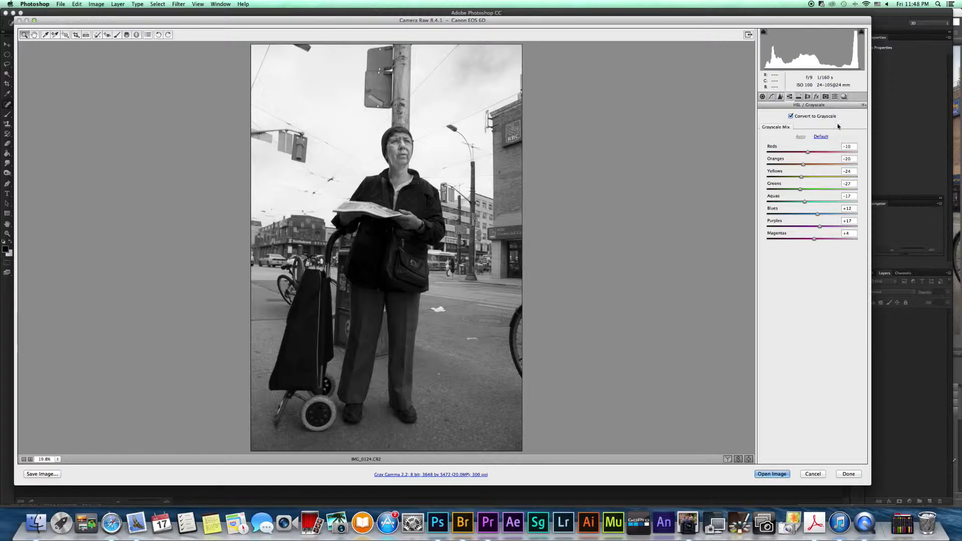
- Set the Basic panel to Exposure -0.55, Highlights -94, Clarity +45 and Shadows +37
{"action": "left_click", "coordinate": [763, 97]}
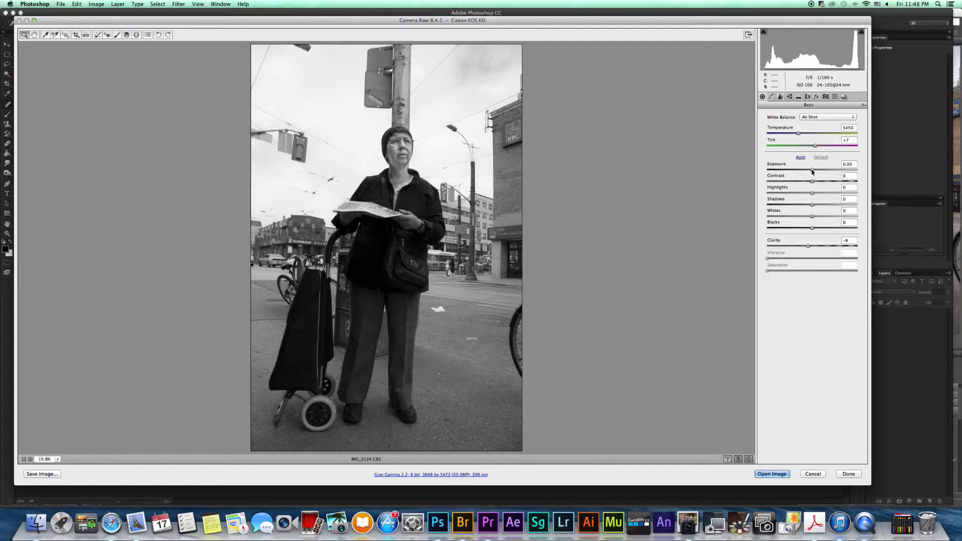
{"action": "left_click_drag", "start_coordinate": [812, 170], "coordinate": [800, 201]}
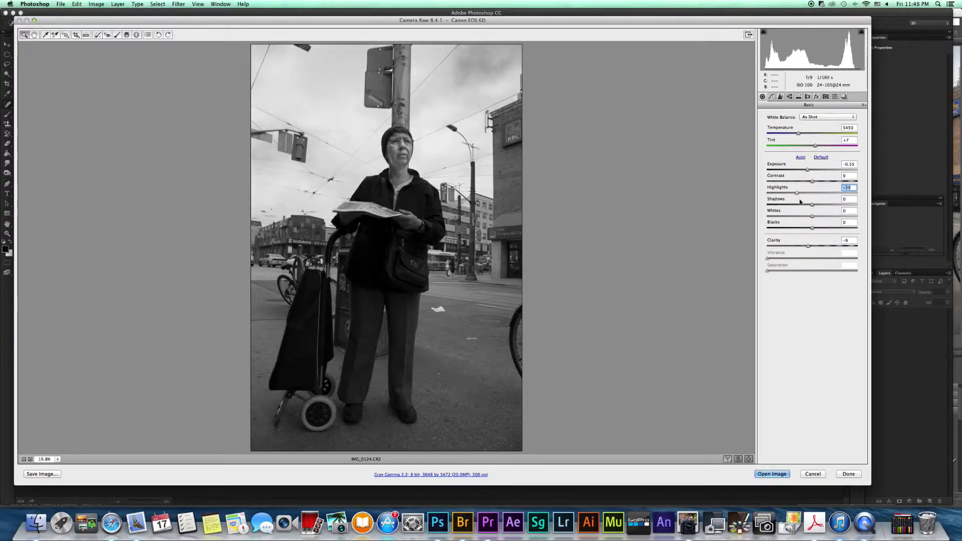
{"action": "left_click_drag", "start_coordinate": [800, 202], "coordinate": [770, 202]}
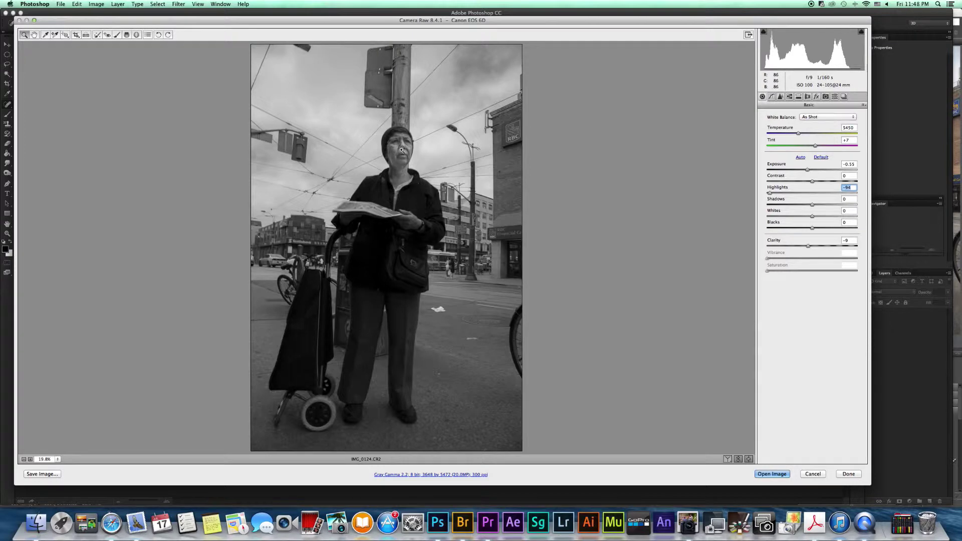
{"action": "left_click_drag", "start_coordinate": [807, 246], "coordinate": [833, 249]}
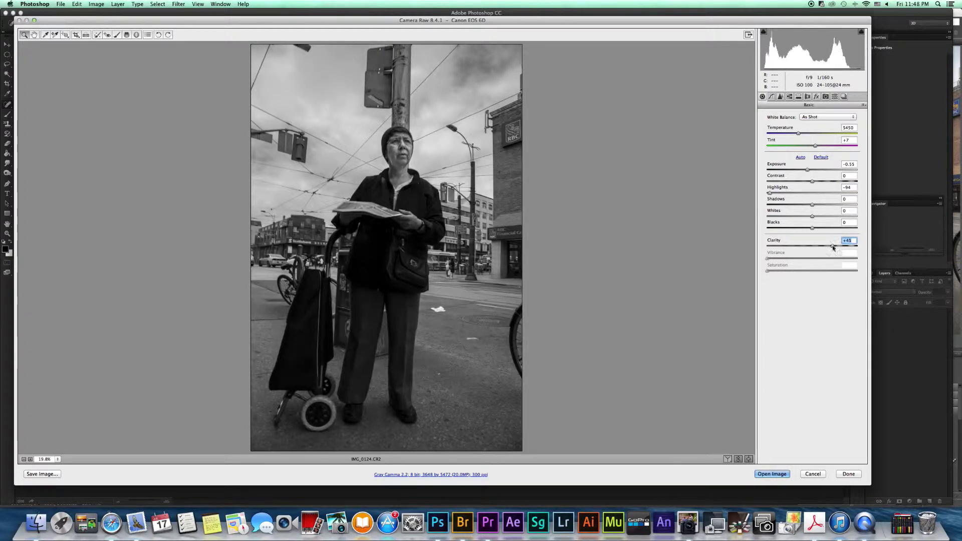
{"action": "mouse_move", "coordinate": [812, 205]}
{"action": "left_mouse_down"}
{"action": "mouse_move", "coordinate": [855, 211]}
{"action": "mouse_move", "coordinate": [828, 213]}
{"action": "left_mouse_up"}
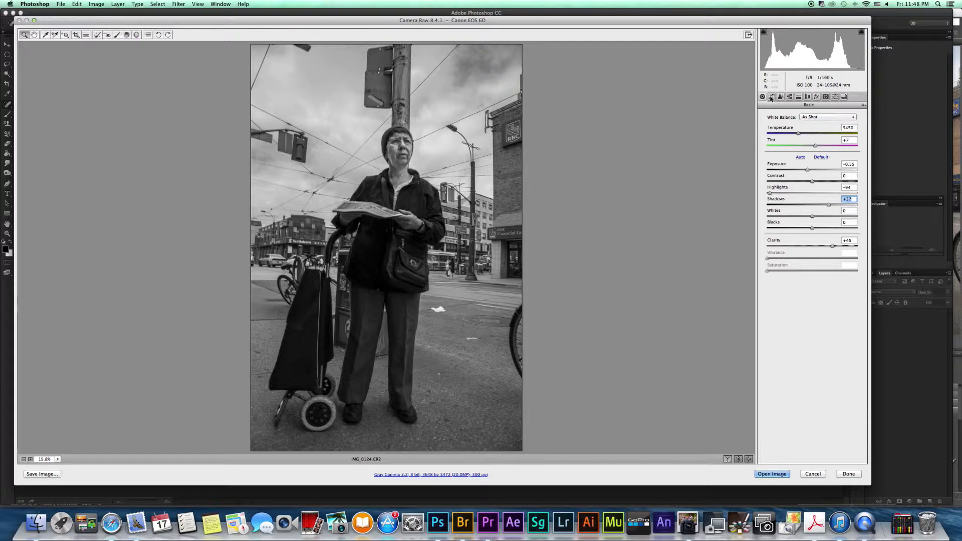
{"action": "left_click", "coordinate": [771, 97]}
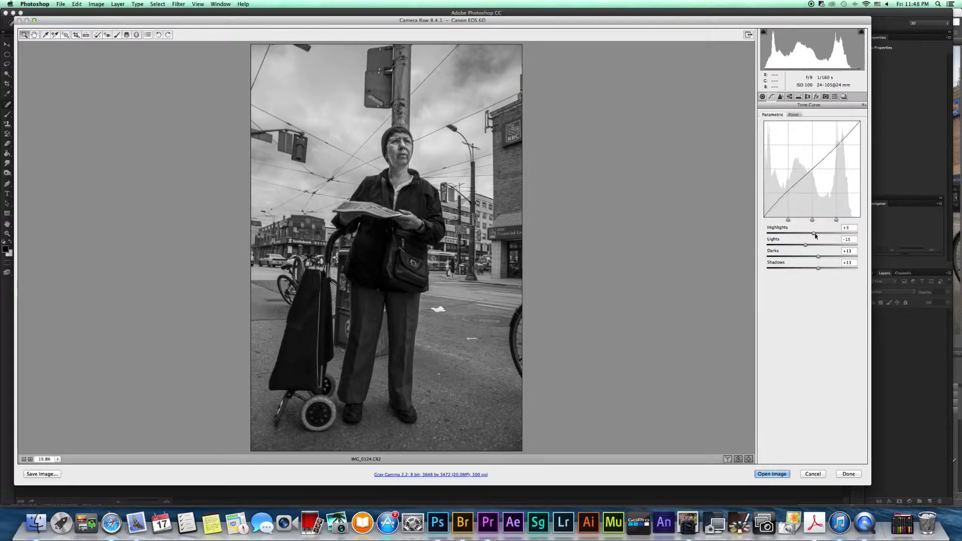
- Set the parametric tone curve to Highlights +25, Lights -32, Darks +38 and Shadows +23
{"action": "left_click", "coordinate": [815, 233]}
{"action": "type", "text": "-50"}
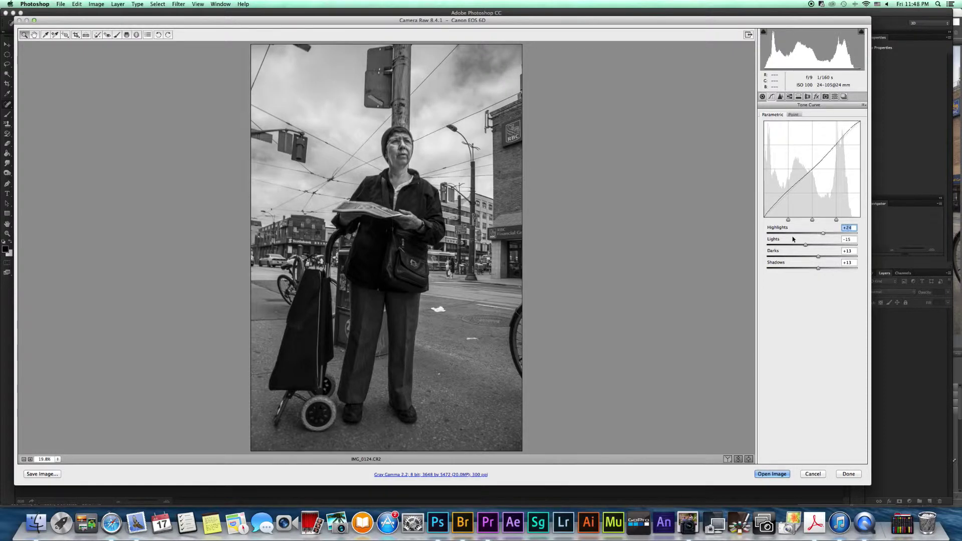
{"action": "key", "text": "Return"}
{"action": "left_click_drag", "start_coordinate": [819, 239], "coordinate": [822, 269]}
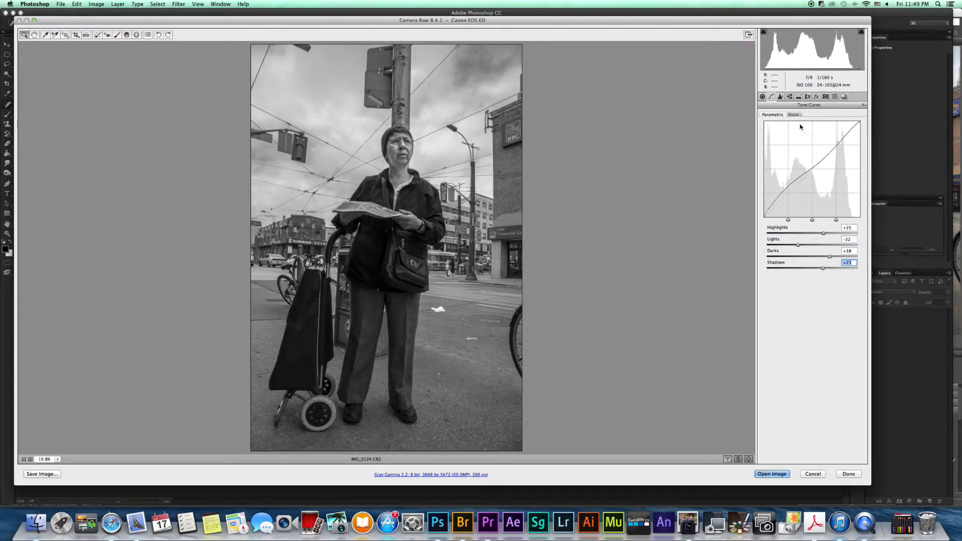
{"action": "left_click", "coordinate": [779, 97]}
- Raise the Grayscale Mix Oranges value from -20 to +63 to brighten the skin
{"action": "left_click", "coordinate": [789, 97]}
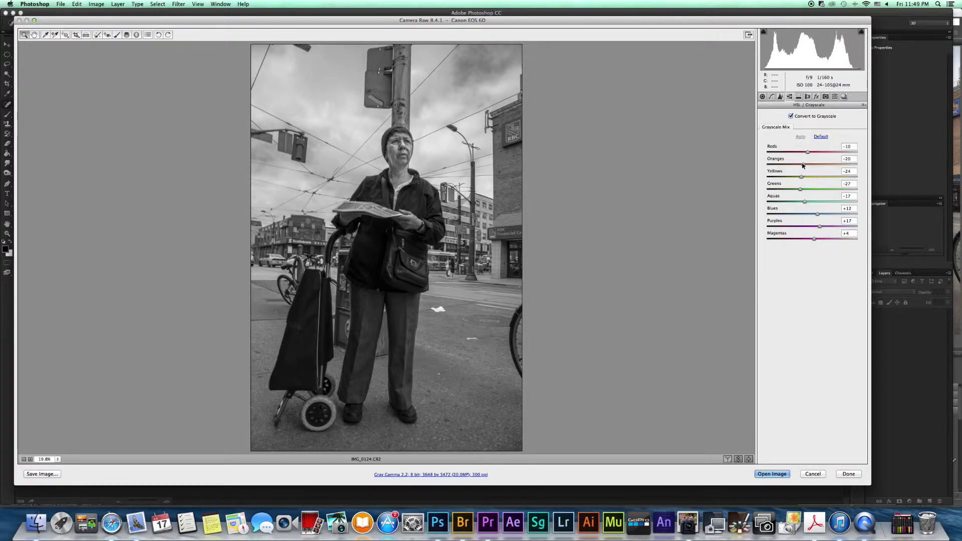
{"action": "left_click_drag", "start_coordinate": [802, 165], "coordinate": [825, 167]}
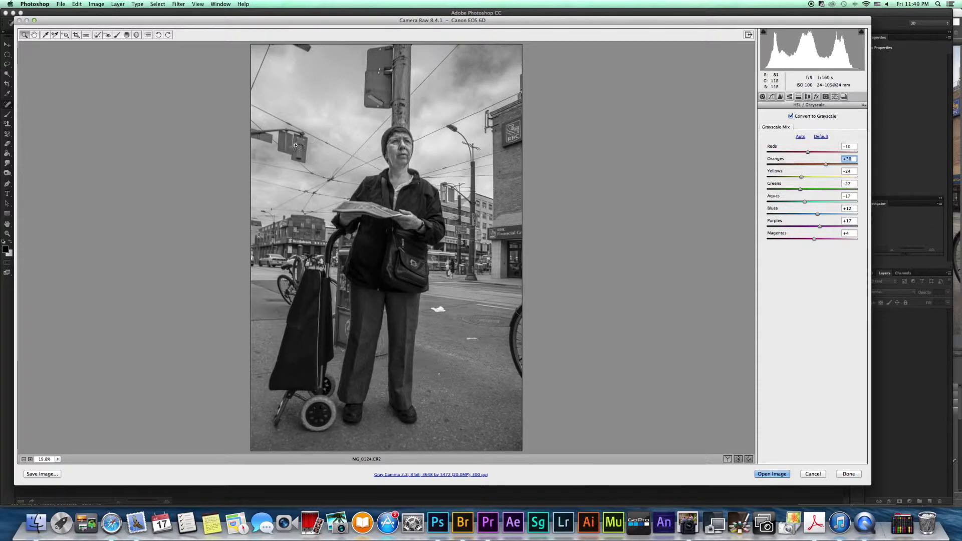
{"action": "left_click_drag", "start_coordinate": [822, 162], "coordinate": [841, 167]}
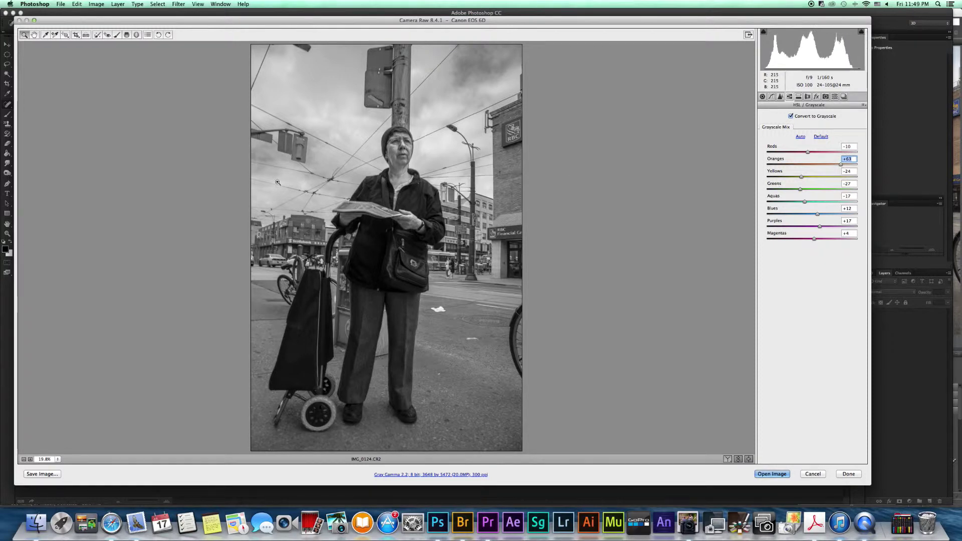
- Add a radial filter over the woman's face with Exposure +0.55, Shadows +100, Feather 61
{"action": "left_click", "coordinate": [136, 35]}
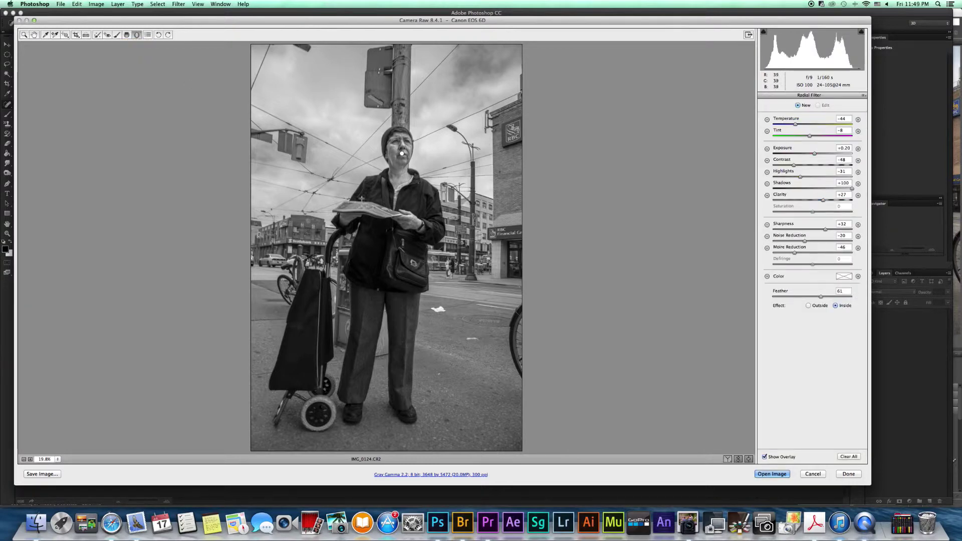
{"action": "left_click_drag", "start_coordinate": [398, 153], "coordinate": [409, 176]}
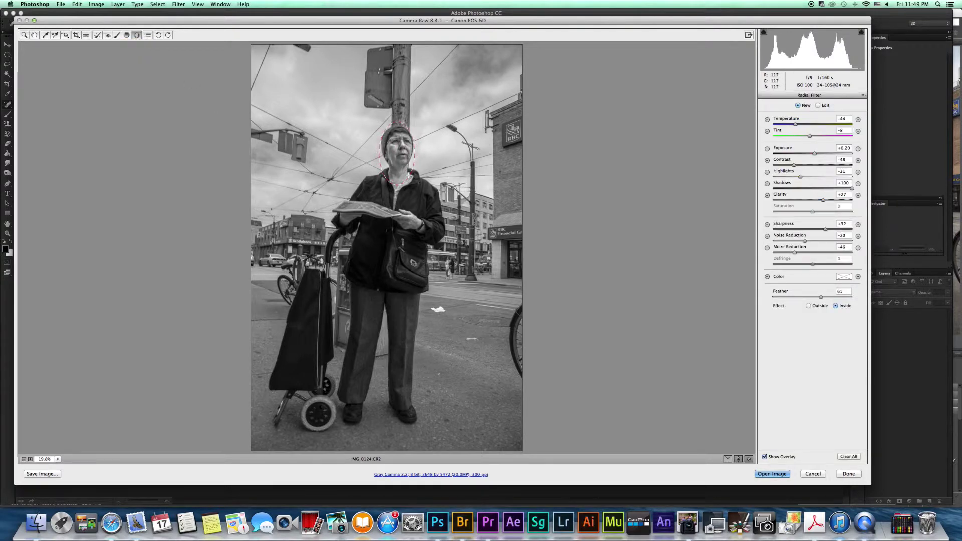
{"action": "mouse_move", "coordinate": [819, 156]}
{"action": "left_mouse_down"}
{"action": "mouse_move", "coordinate": [806, 158]}
{"action": "mouse_move", "coordinate": [824, 158]}
{"action": "mouse_move", "coordinate": [816, 158]}
{"action": "left_mouse_up"}
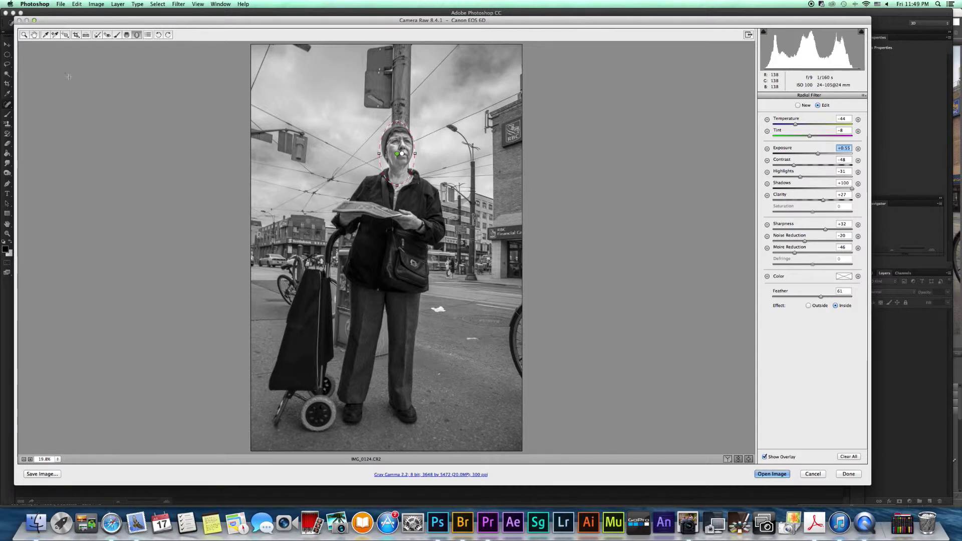
{"action": "left_click", "coordinate": [33, 34]}
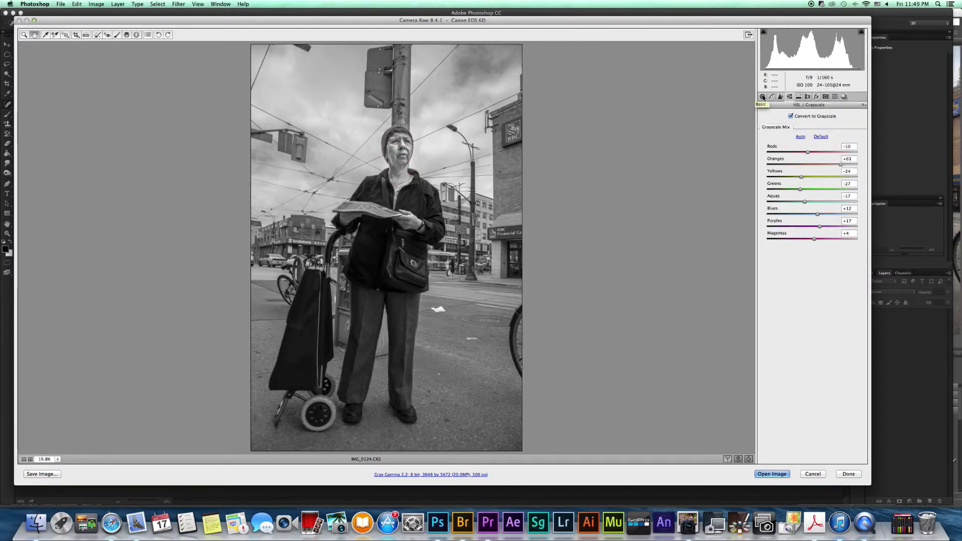
- Lower Basic Exposure to -0.75 and set Contrast to +4
{"action": "left_click", "coordinate": [762, 97]}
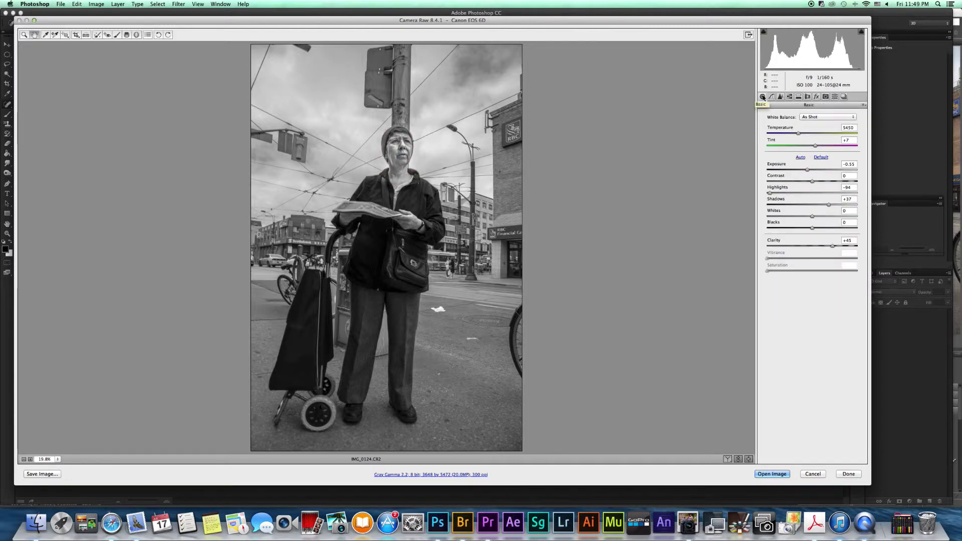
{"action": "left_click", "coordinate": [808, 171]}
{"action": "left_click_drag", "start_coordinate": [809, 171], "coordinate": [806, 172]}
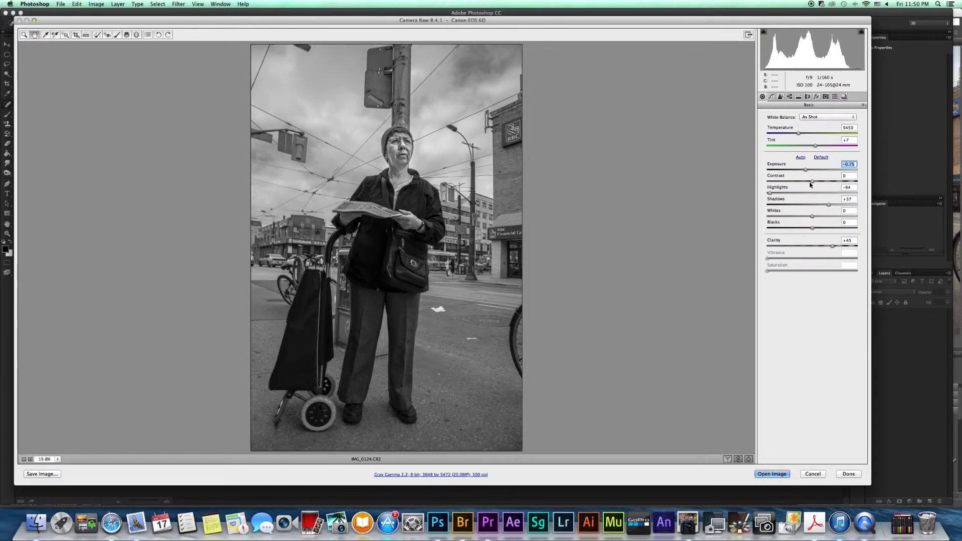
{"action": "left_click", "coordinate": [815, 183]}
{"action": "key", "text": "Down"}
{"action": "key", "text": "Down"}
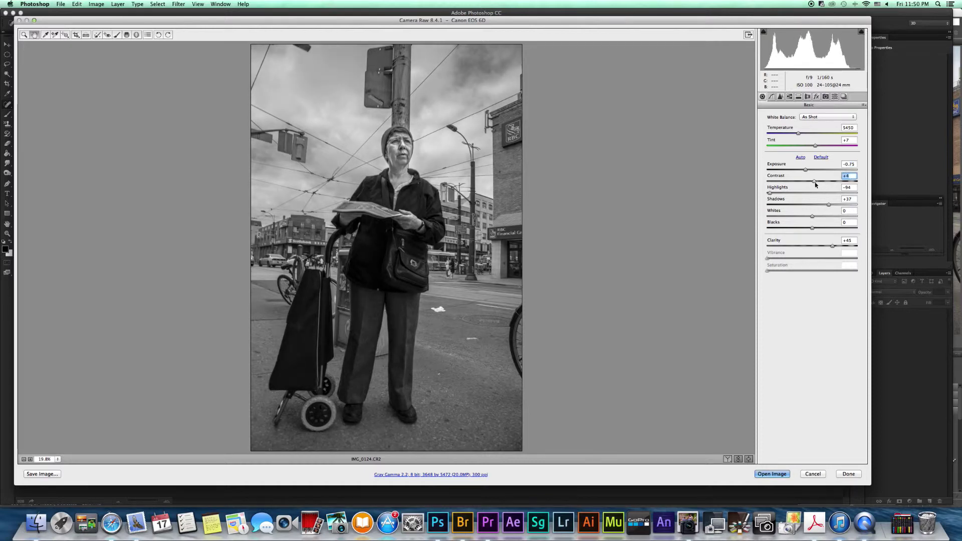
{"action": "left_click", "coordinate": [812, 216]}
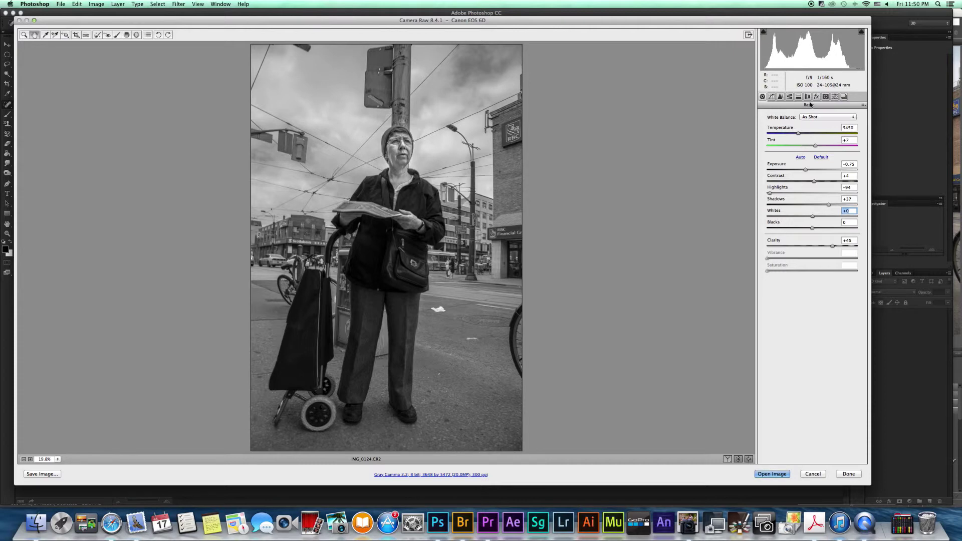
{"action": "left_click", "coordinate": [789, 97]}
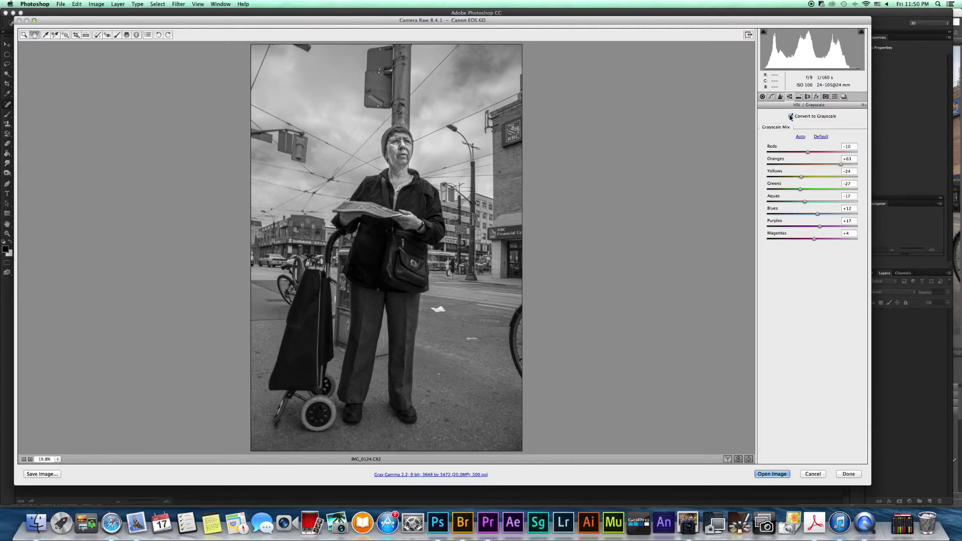
- Turn off grayscale and reset the Basic tone values to default, leaving Clarity at +45
{"action": "left_click", "coordinate": [791, 116]}
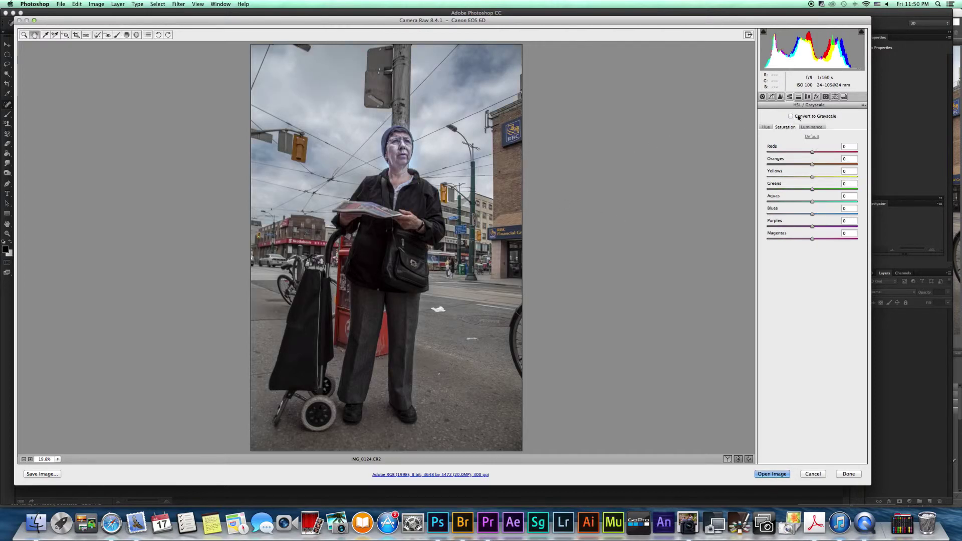
{"action": "left_click", "coordinate": [762, 97]}
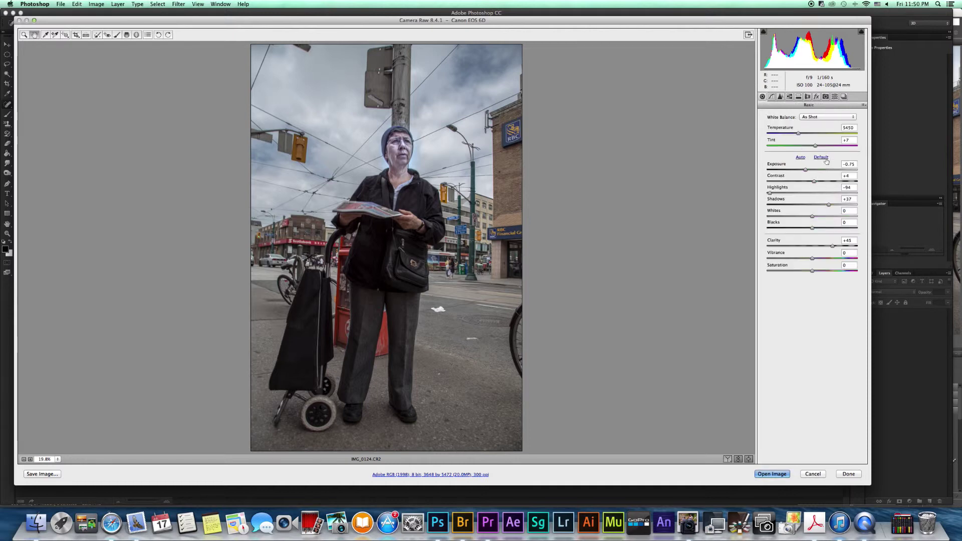
{"action": "left_click", "coordinate": [822, 158]}
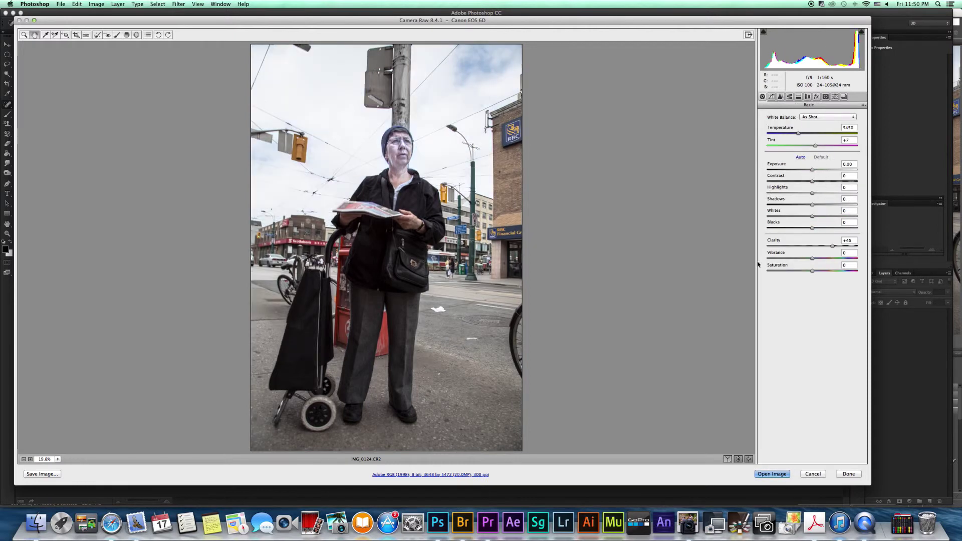